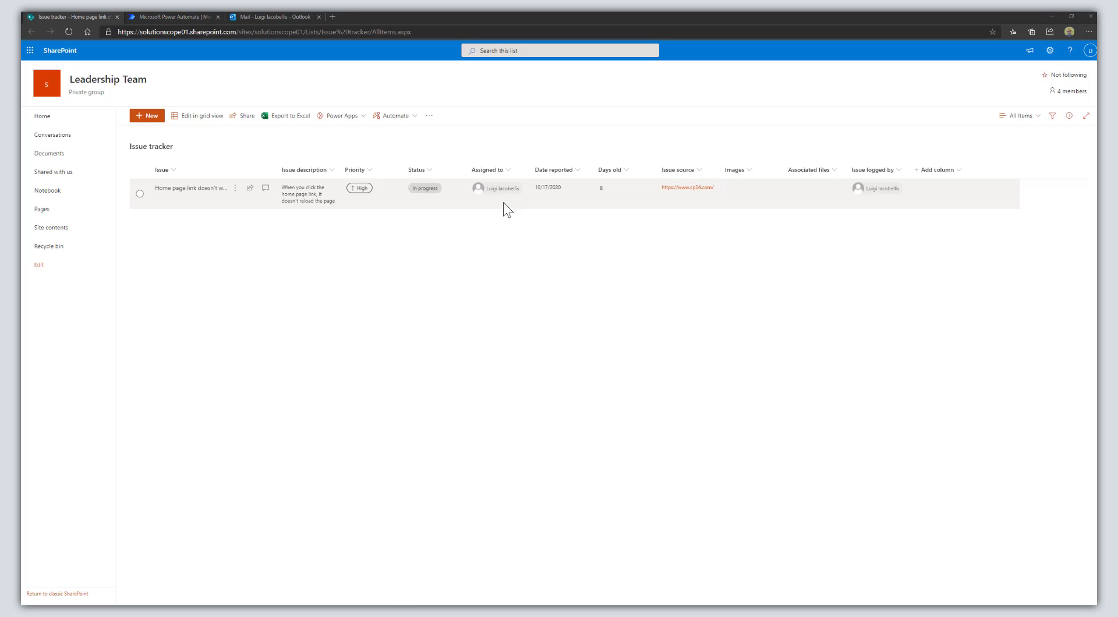
Go to the Power Automate tab and open the Create page for a new flow
click(191, 17)
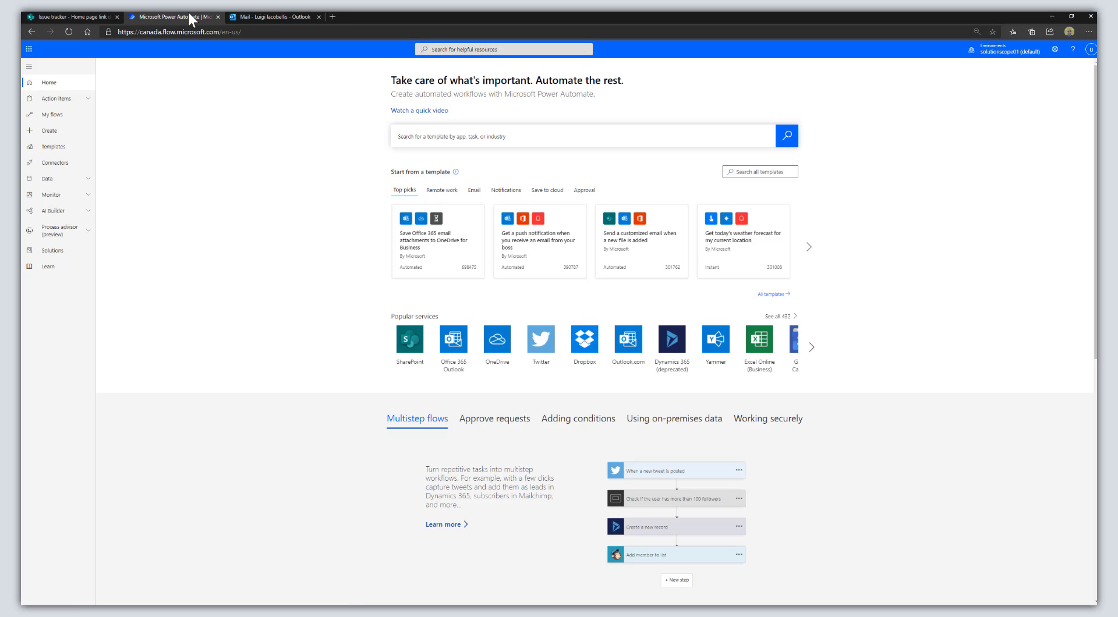
click(75, 139)
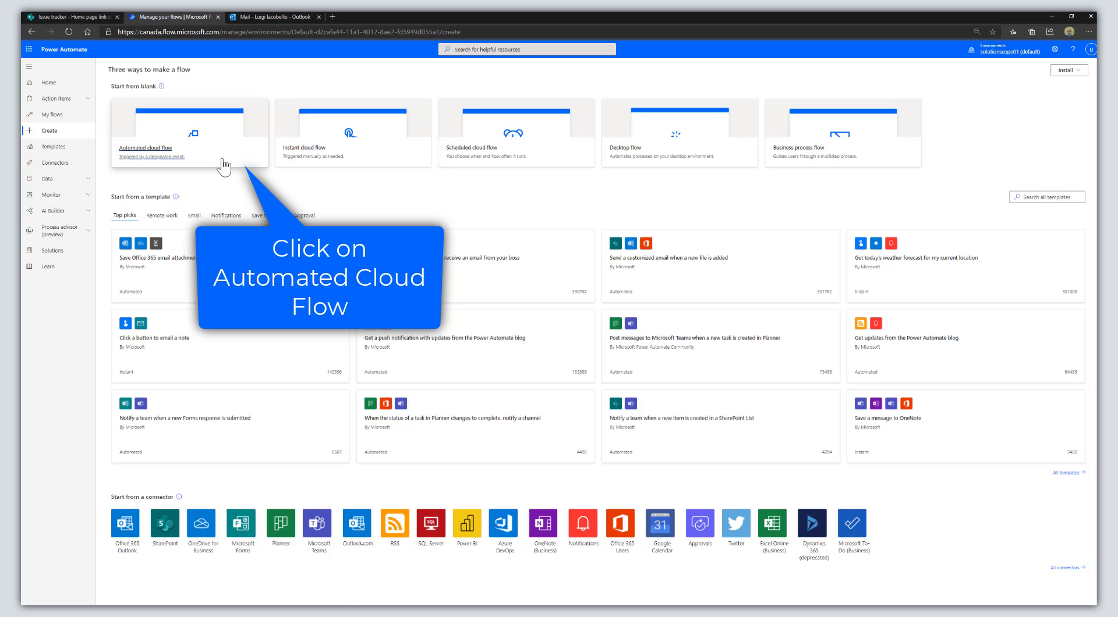
Create automated flow 'Email Notification When Item Created' triggered by 'When an item is created or modified'
click(221, 167)
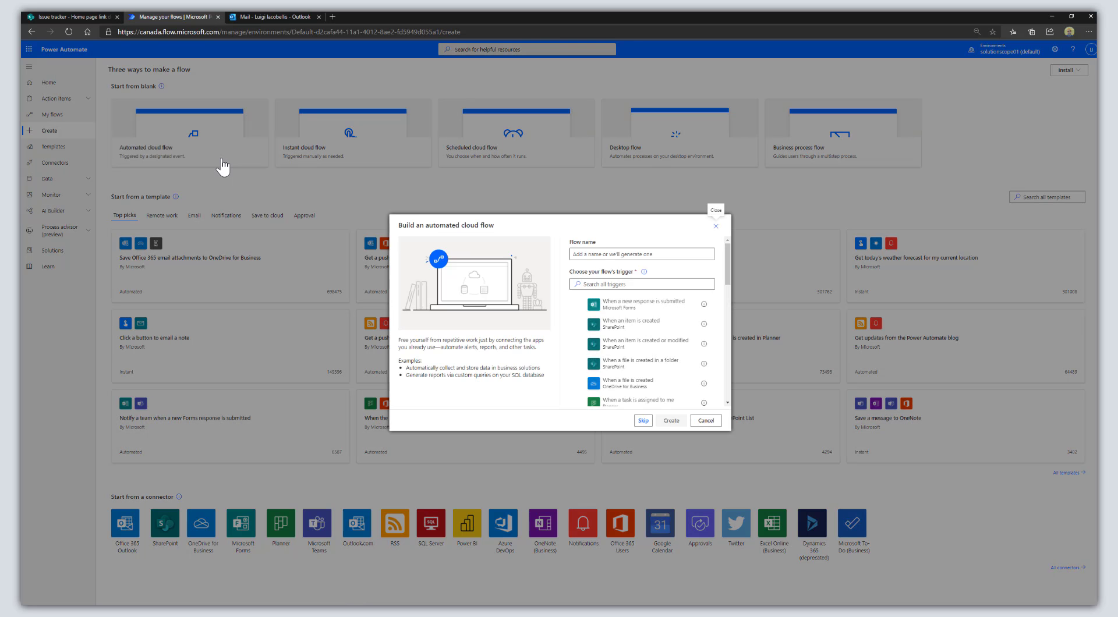
click(644, 254)
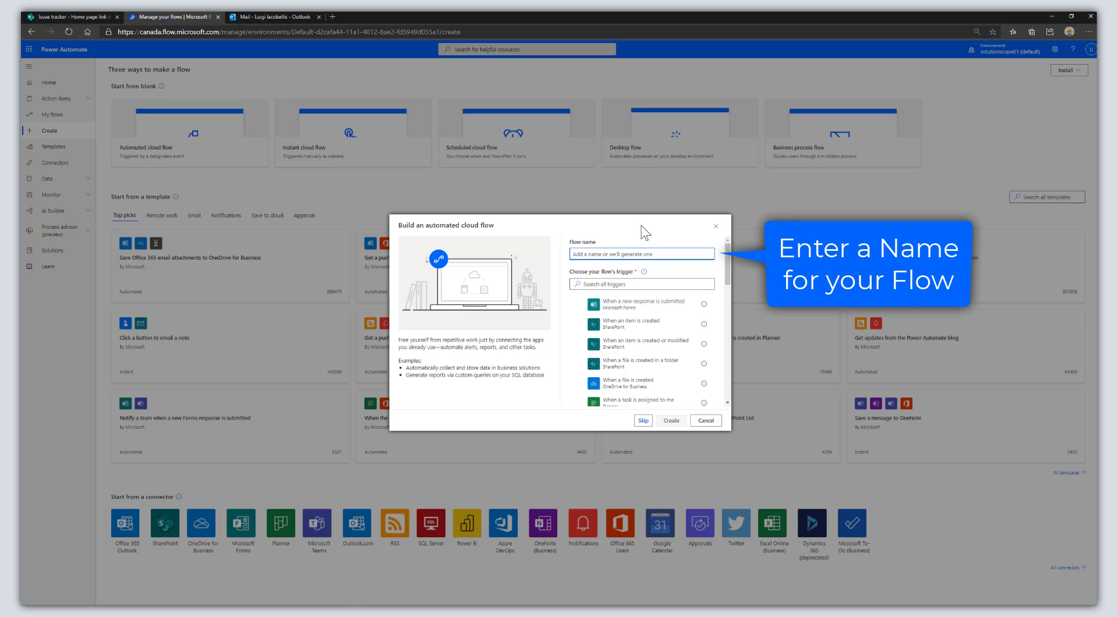
text(Email Notific)
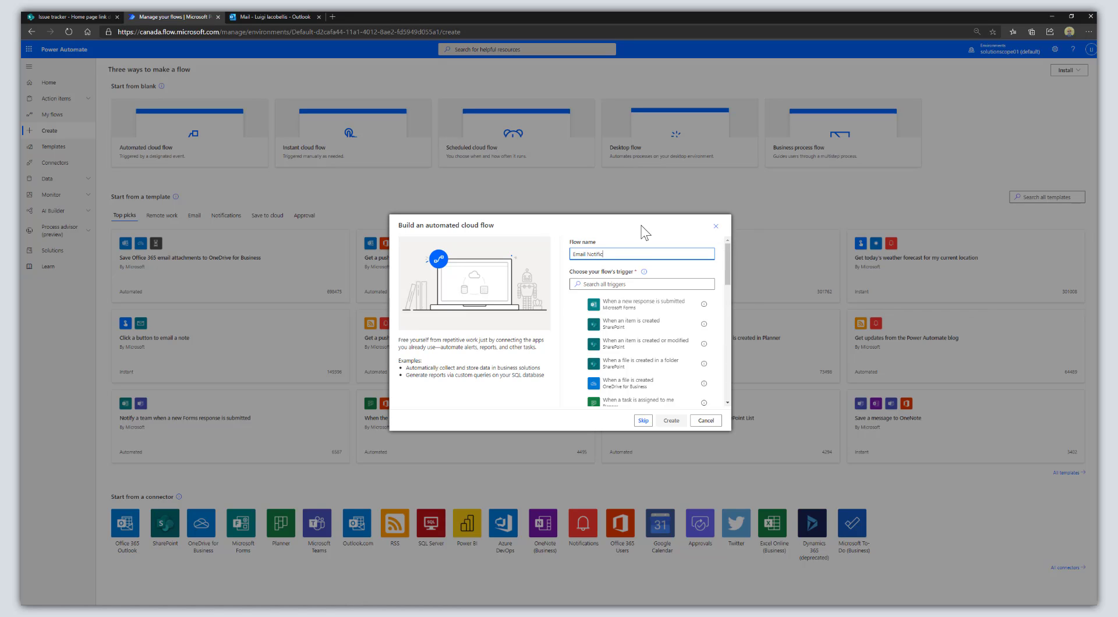
text(ation When Item Created)
mouse_move(706, 348)
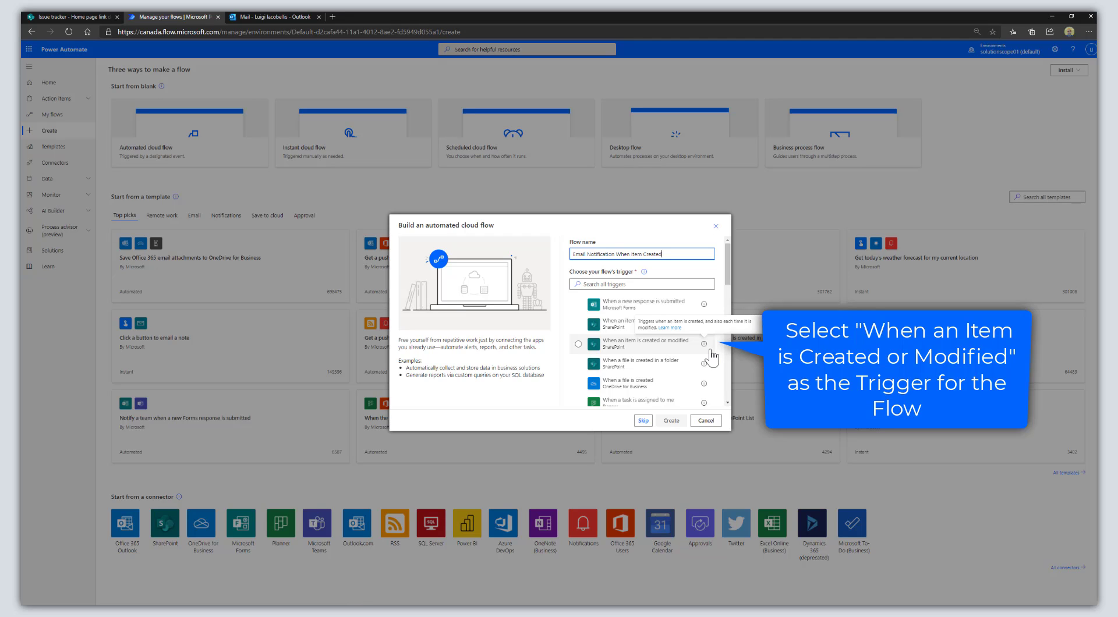
click(711, 350)
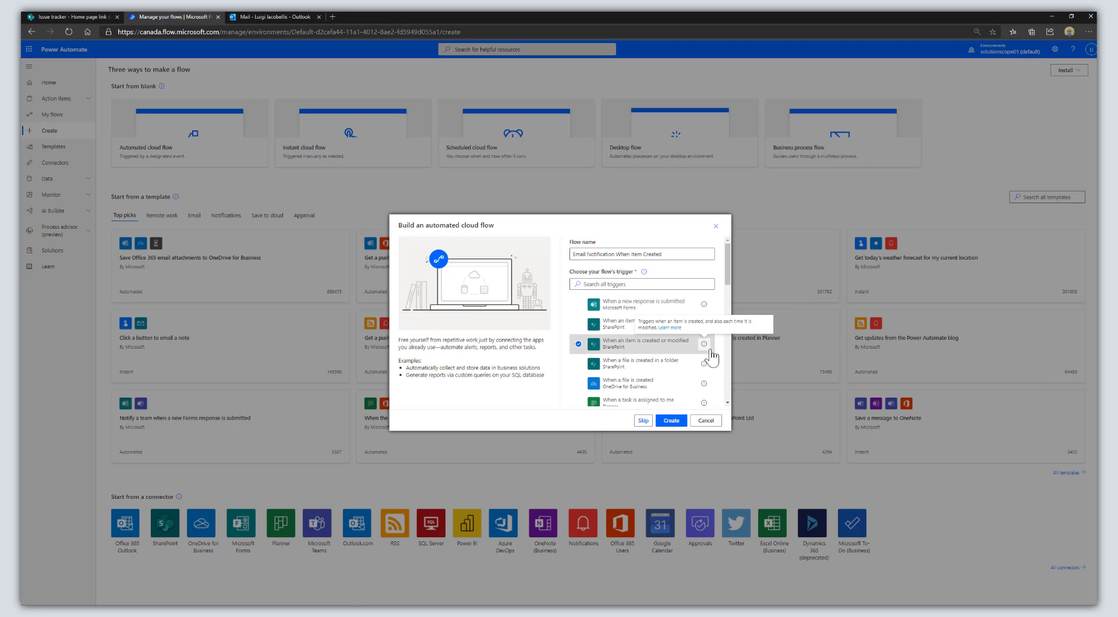
click(673, 420)
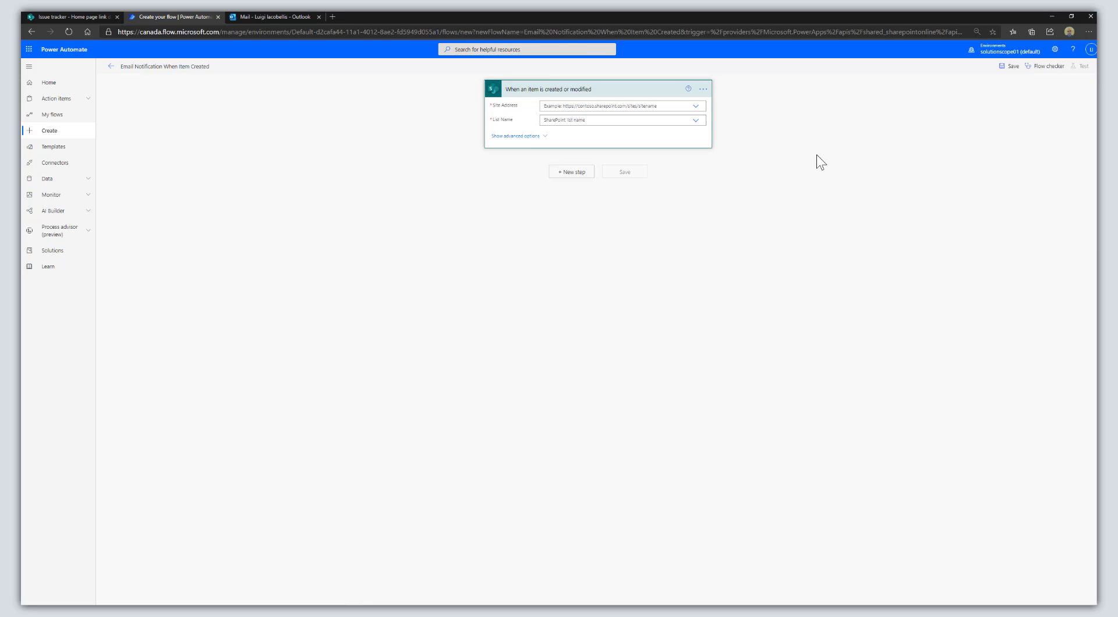
Set the trigger's Site Address to Leadership Team and List Name to Issue tracker
key(ctrl+plus)
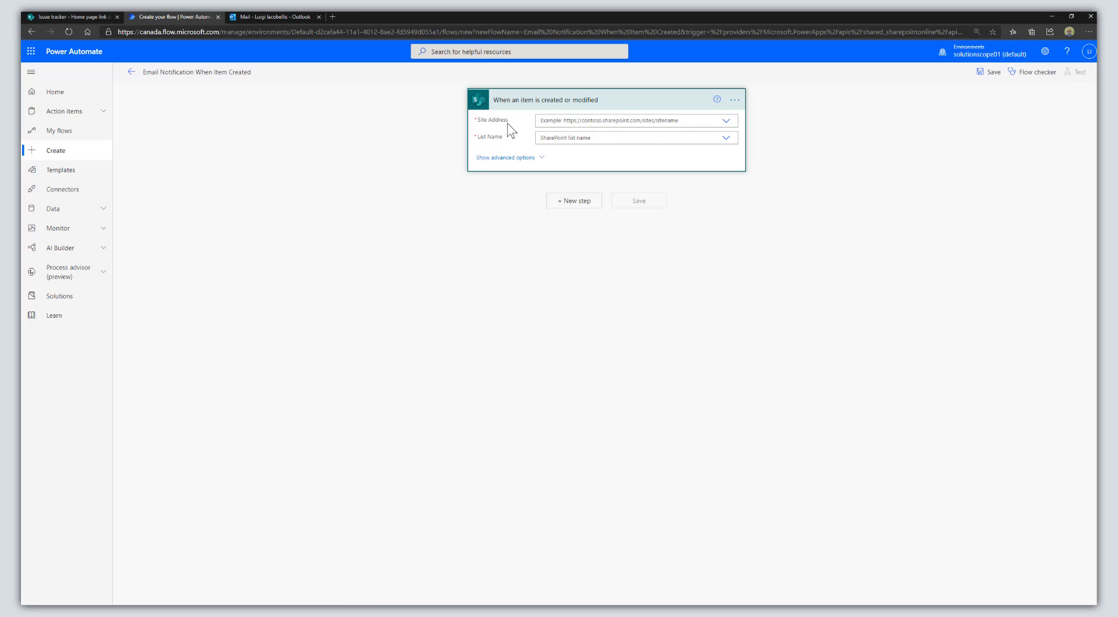
click(727, 128)
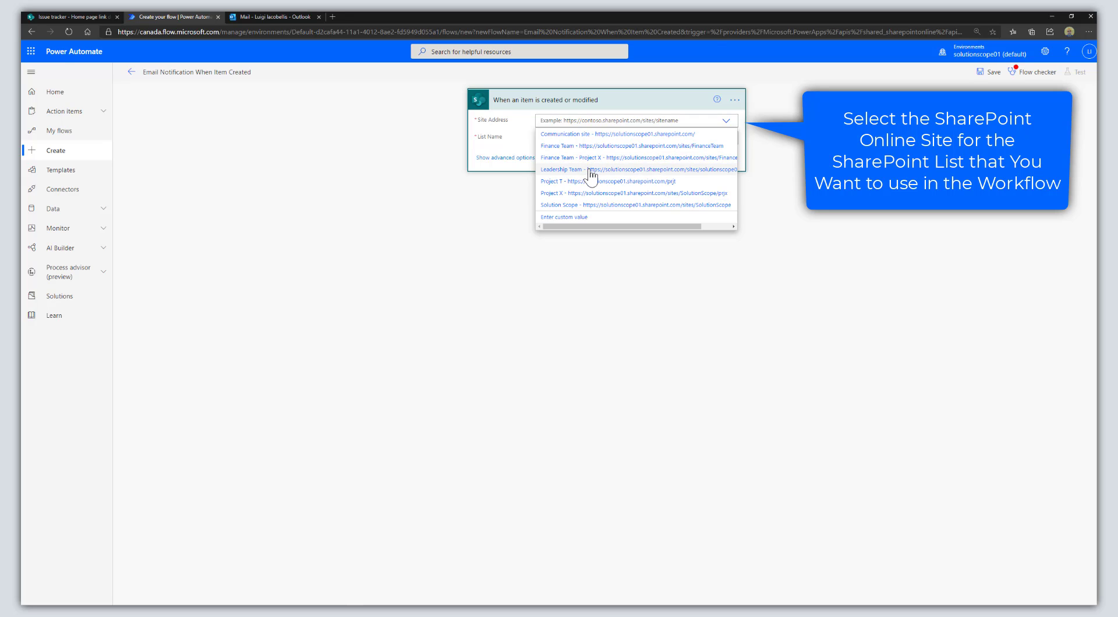
click(591, 170)
click(725, 149)
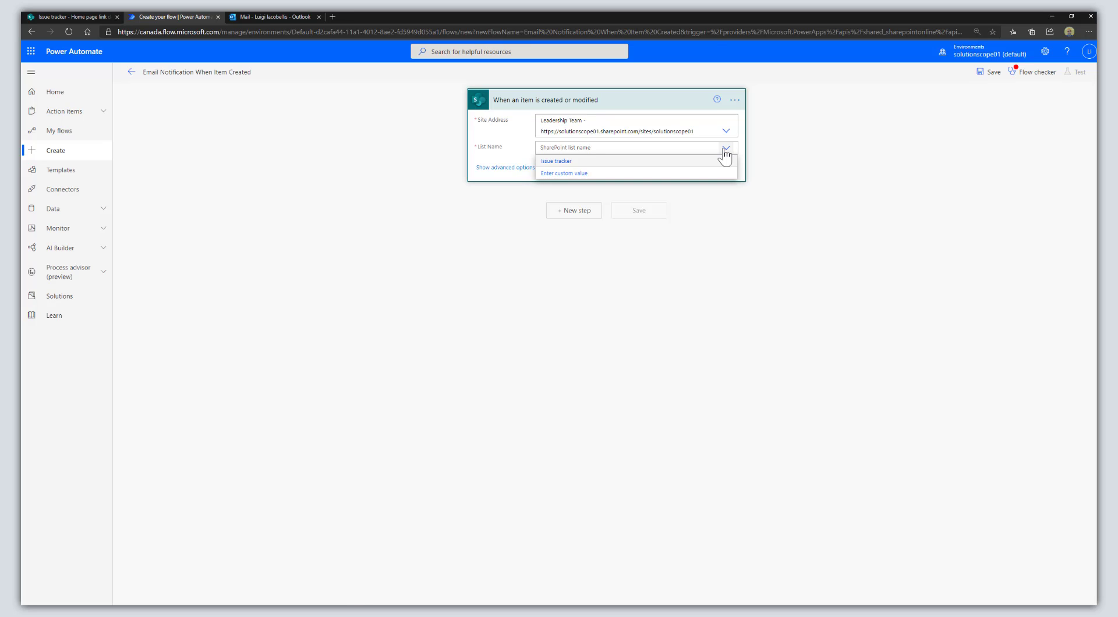
click(597, 162)
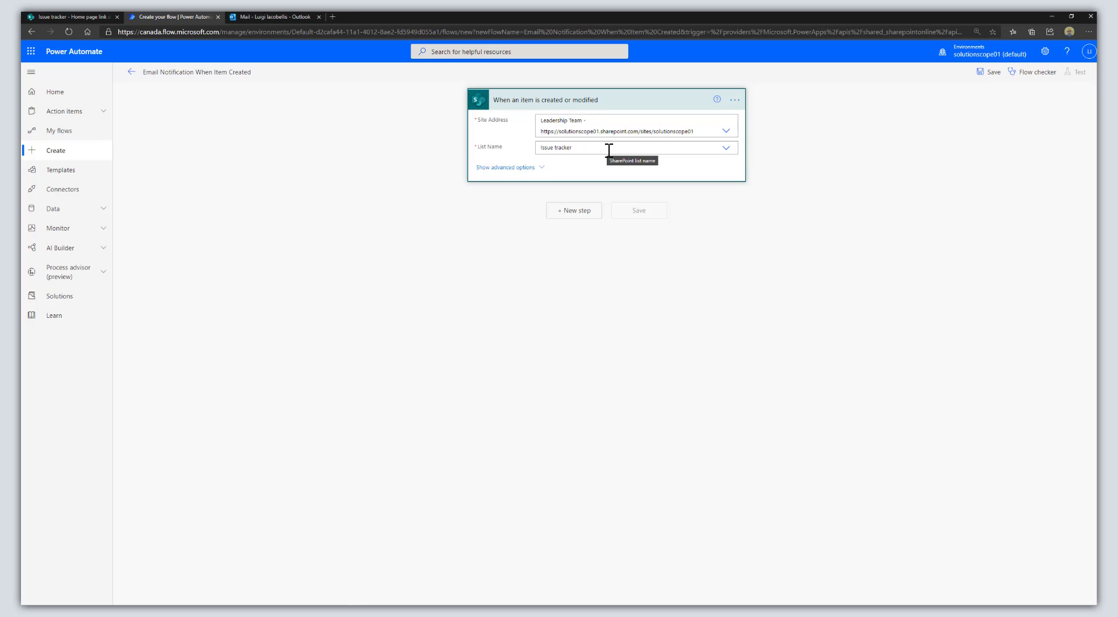
Add an Office 365 Outlook 'Send an email (V2)' step after the trigger
click(589, 217)
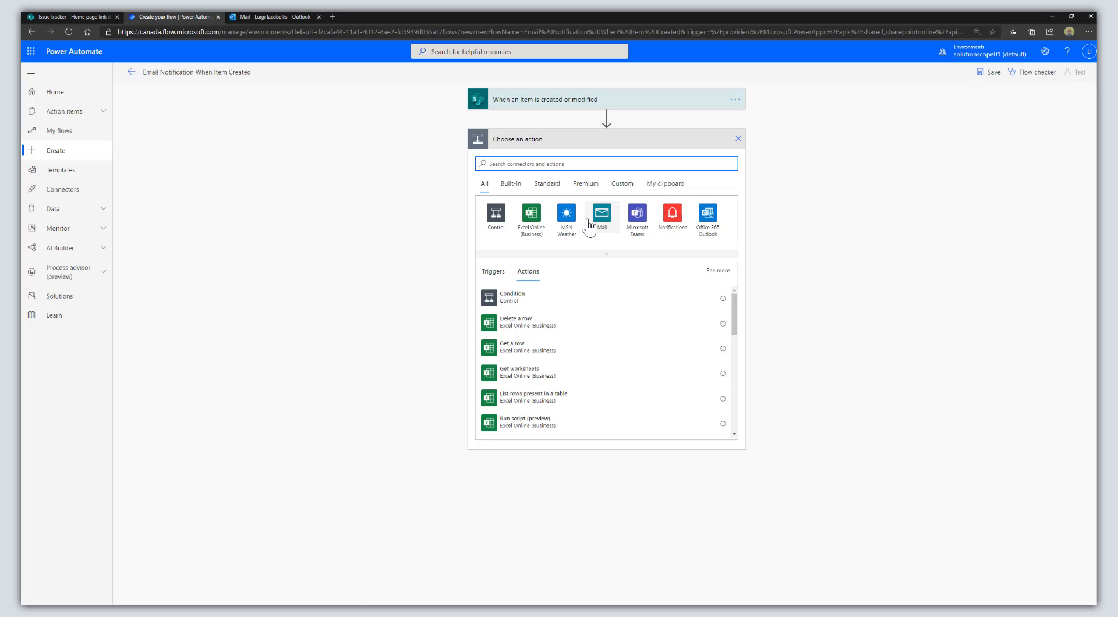
text(send an email)
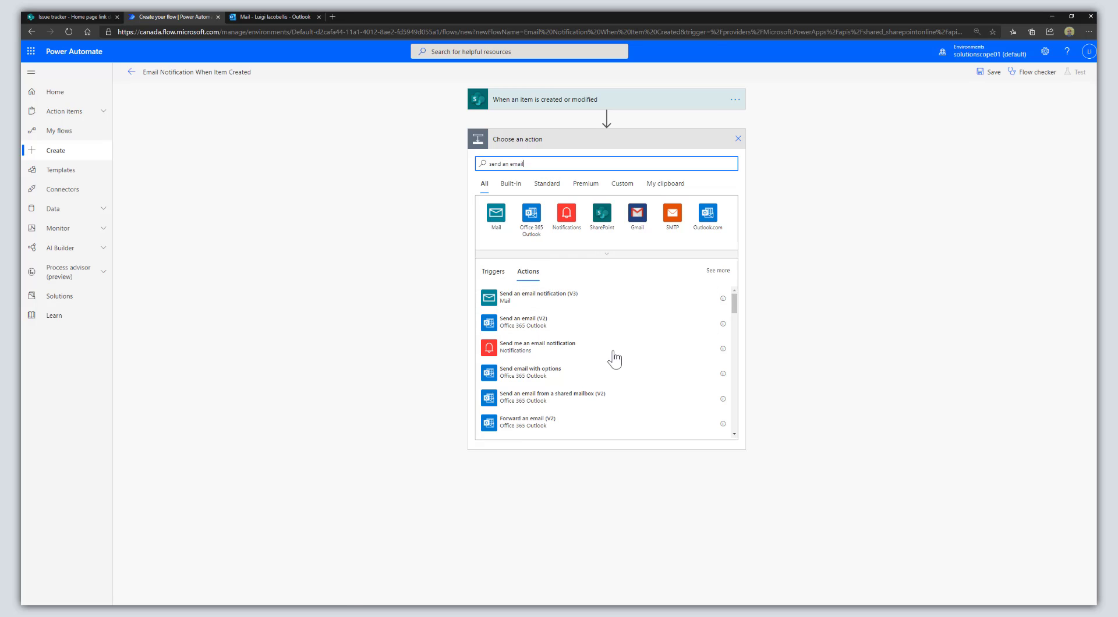
mouse_move(736, 310)
mouse_down()
mouse_move(735, 321)
mouse_move(727, 308)
mouse_up()
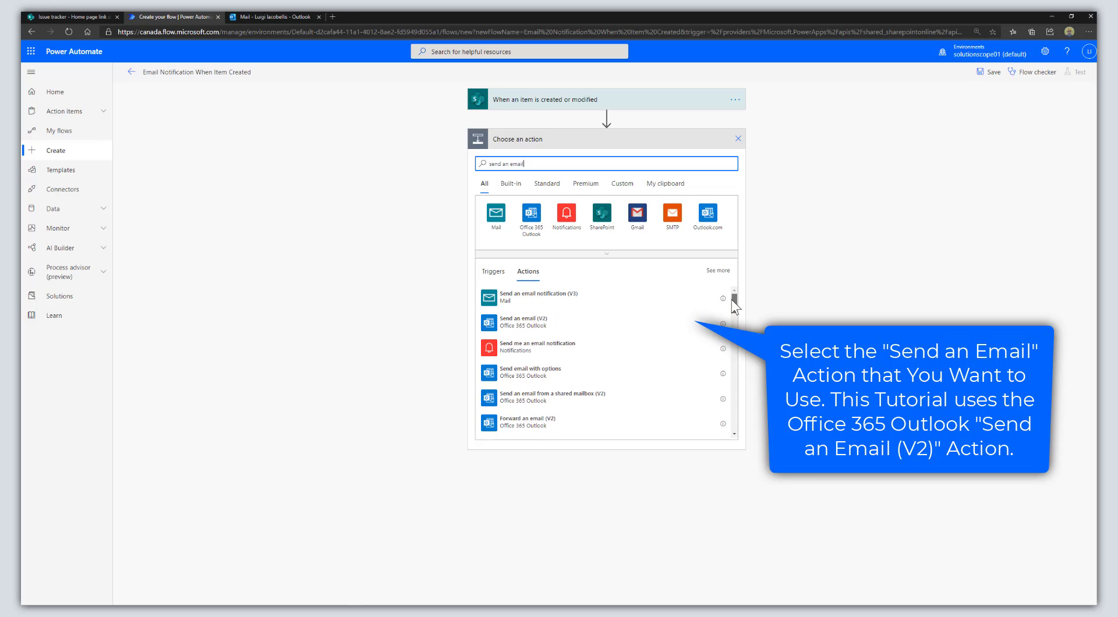
click(582, 331)
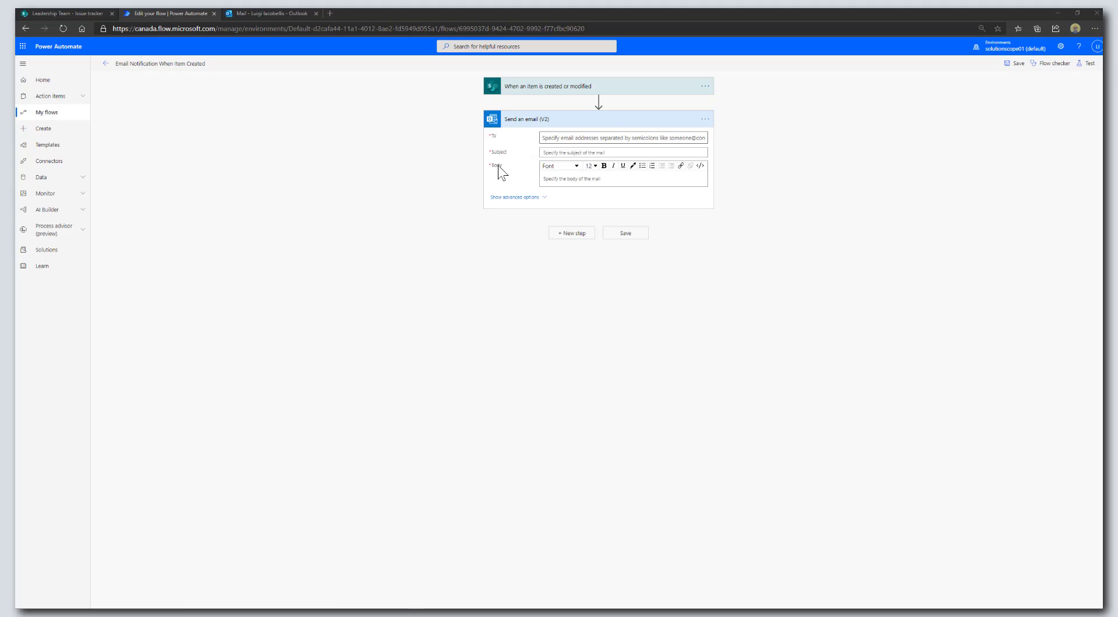
Show the email's advanced options and set To to the Assigned to Email dynamic value
click(544, 198)
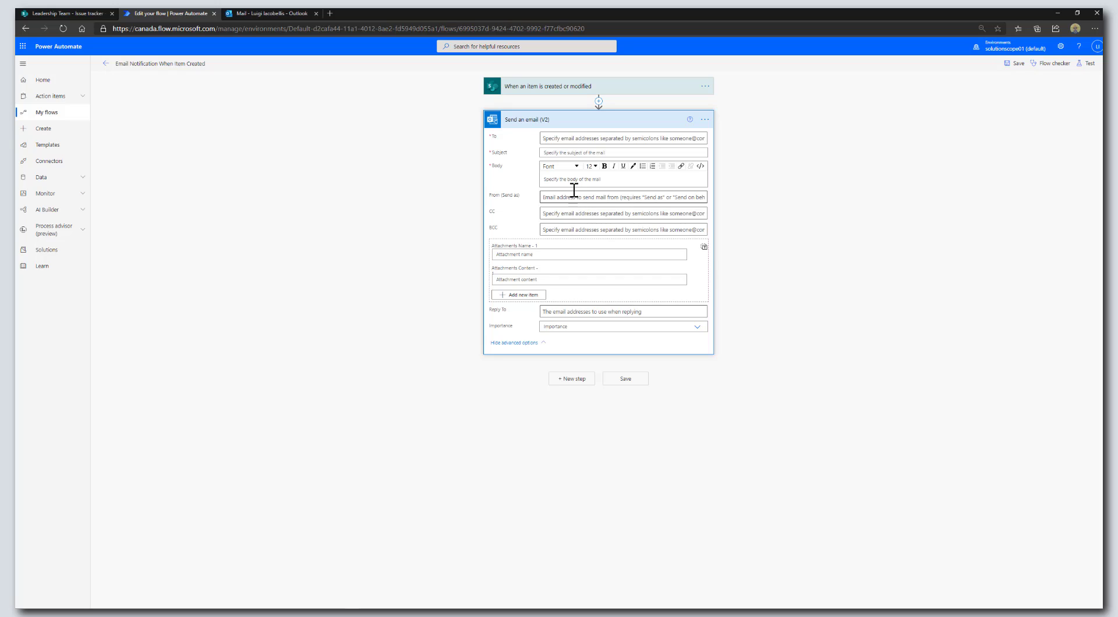
click(549, 138)
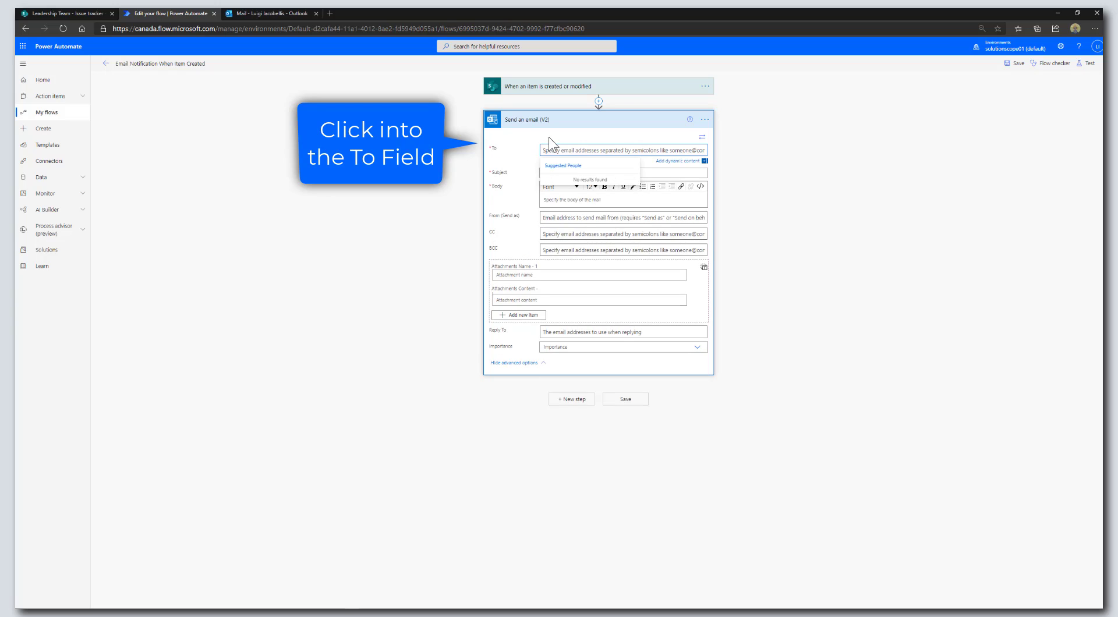
click(678, 161)
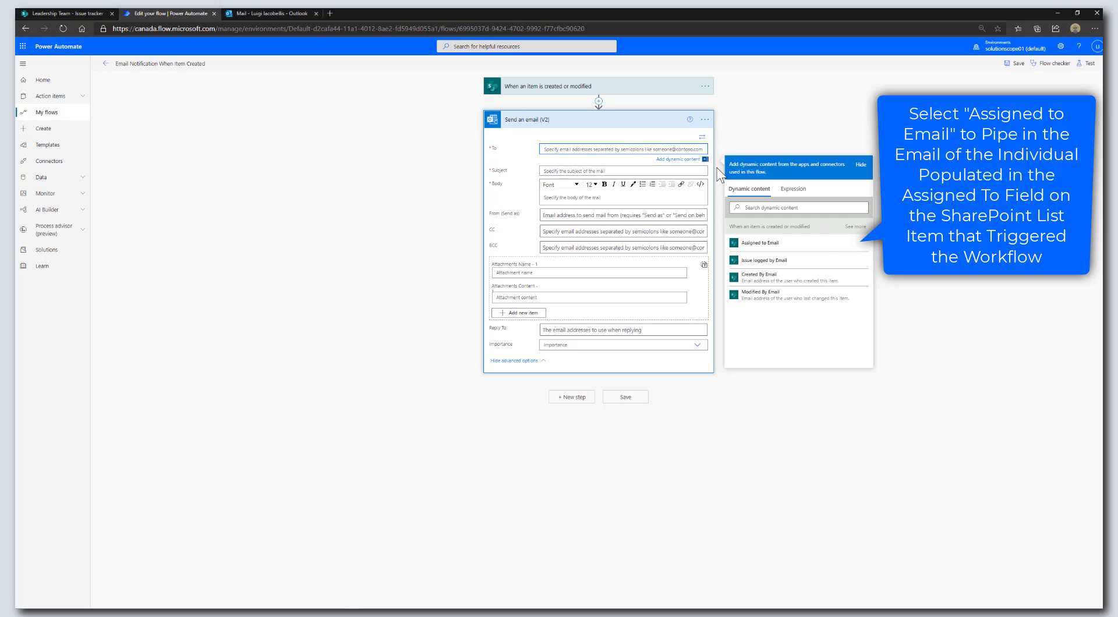
click(828, 245)
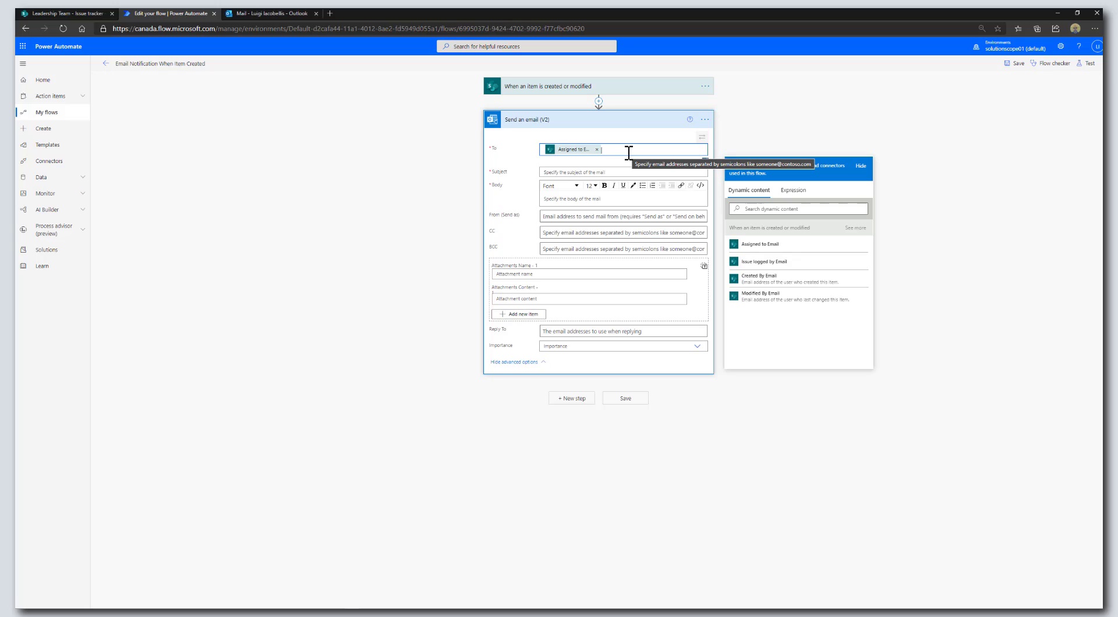
Set the subject to 'Issue Update' and open the body with a greeting to Assigned to DisplayName
click(560, 172)
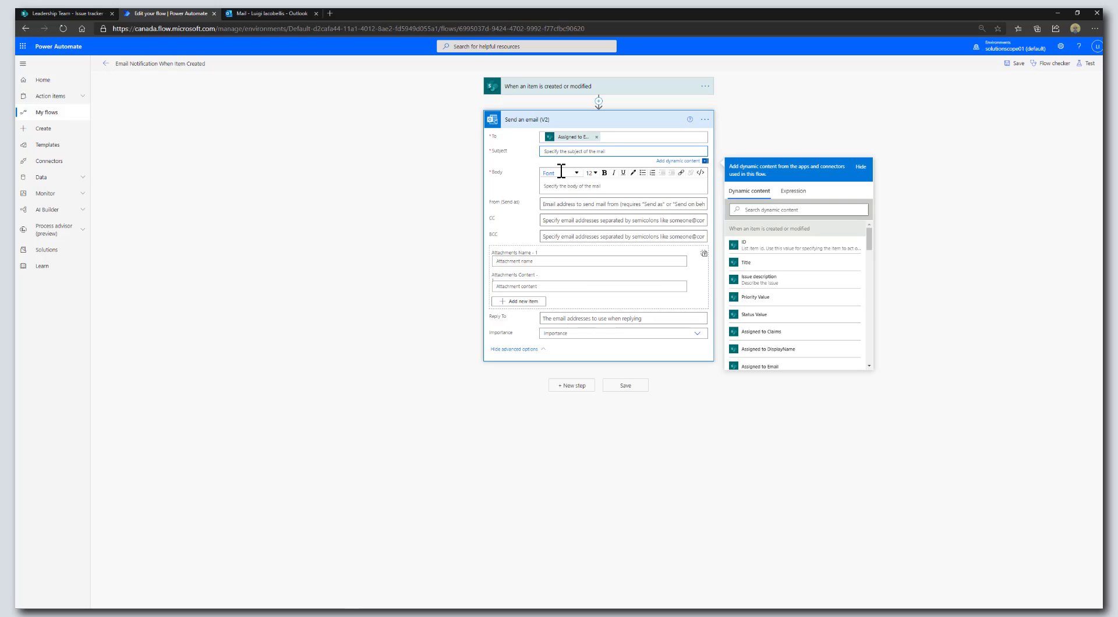
text(Issue Update)
click(562, 187)
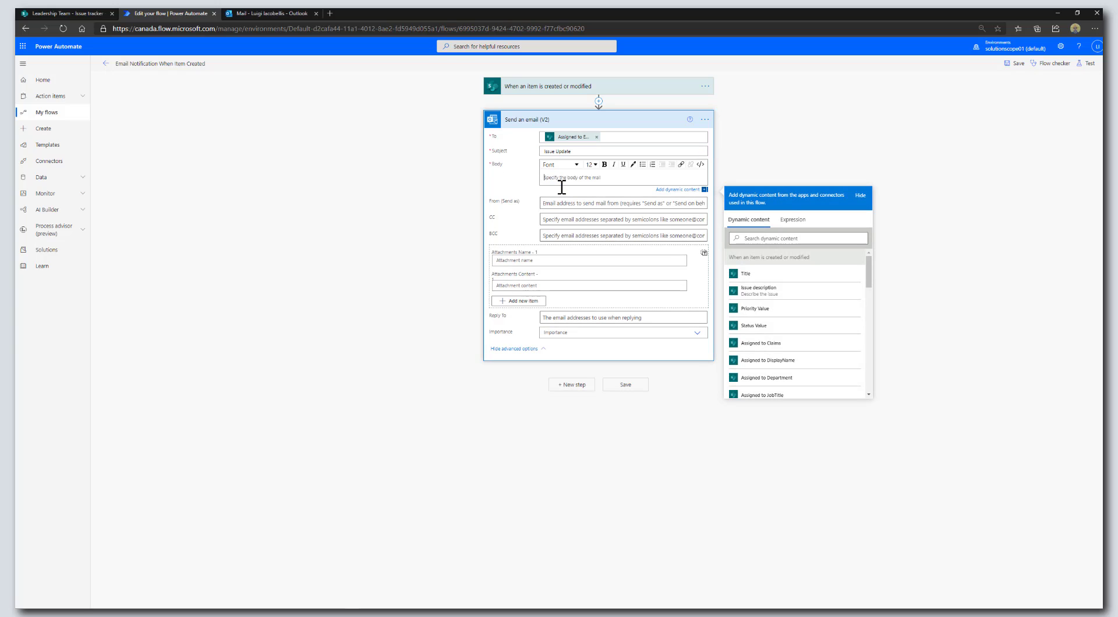
text(Hello,)
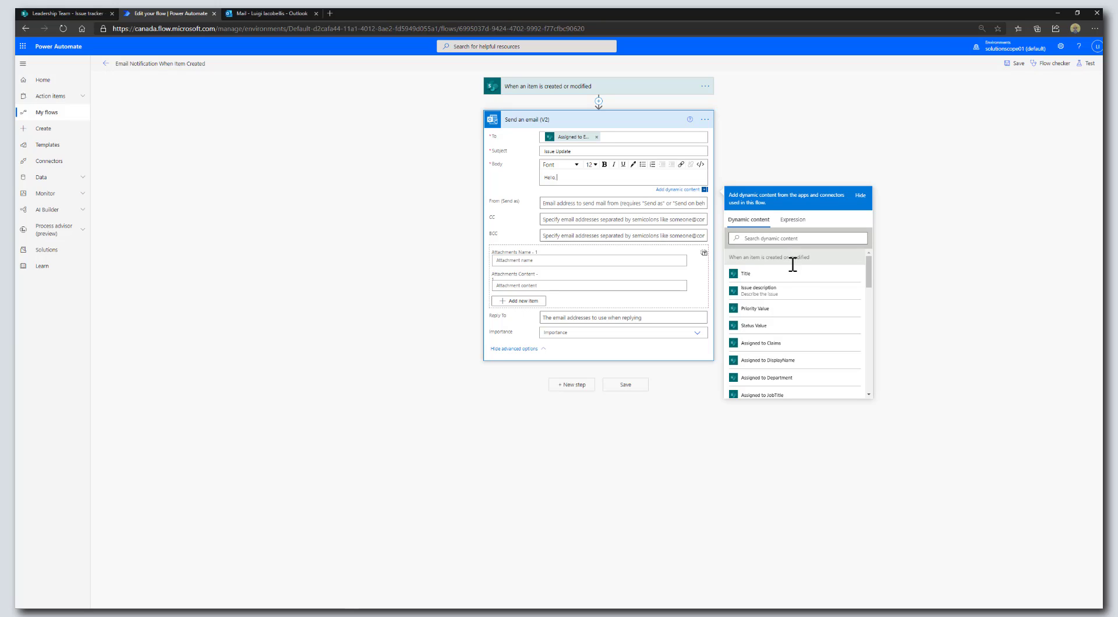
click(814, 366)
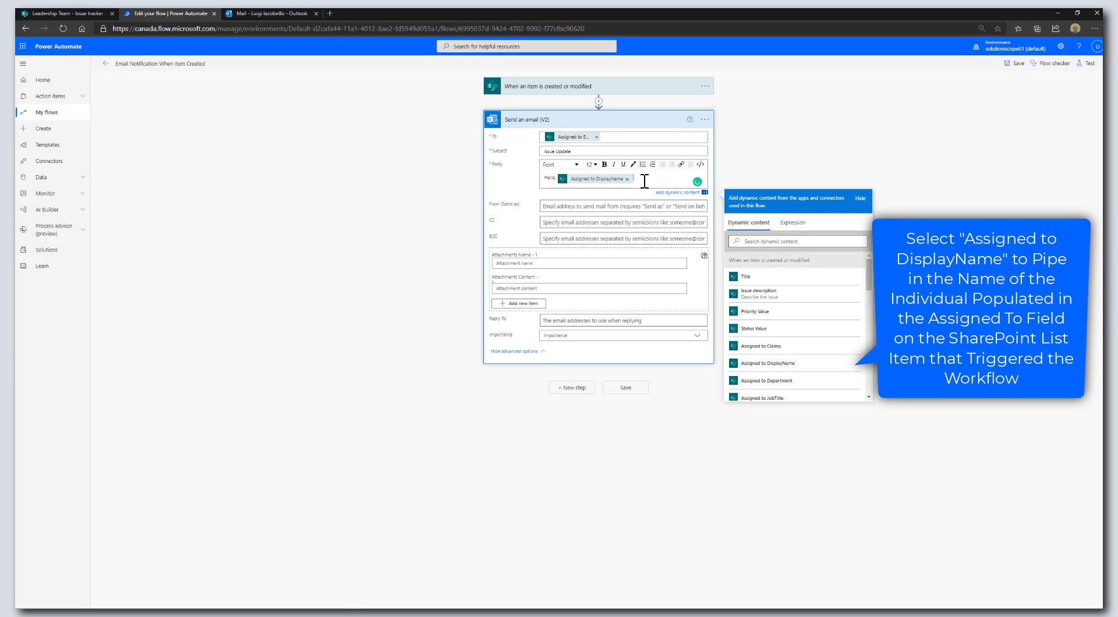
text(,)
Add 'Please review the following issue:', the Issue description token, and 'Thank you' to the body
key(Return)
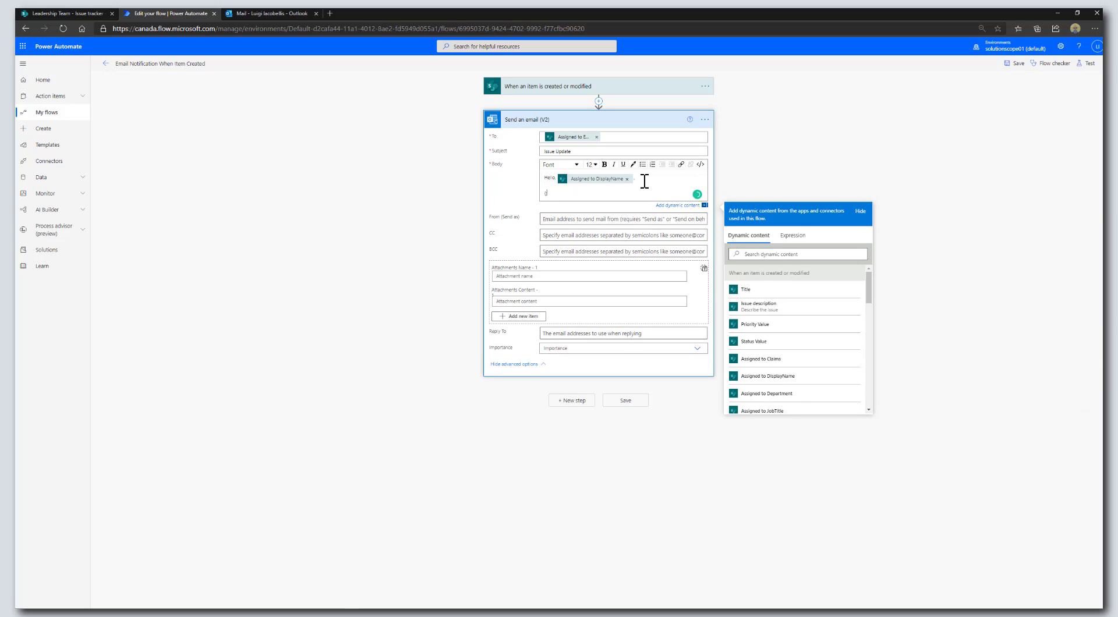
text(Please review the following issue:)
key(Return)
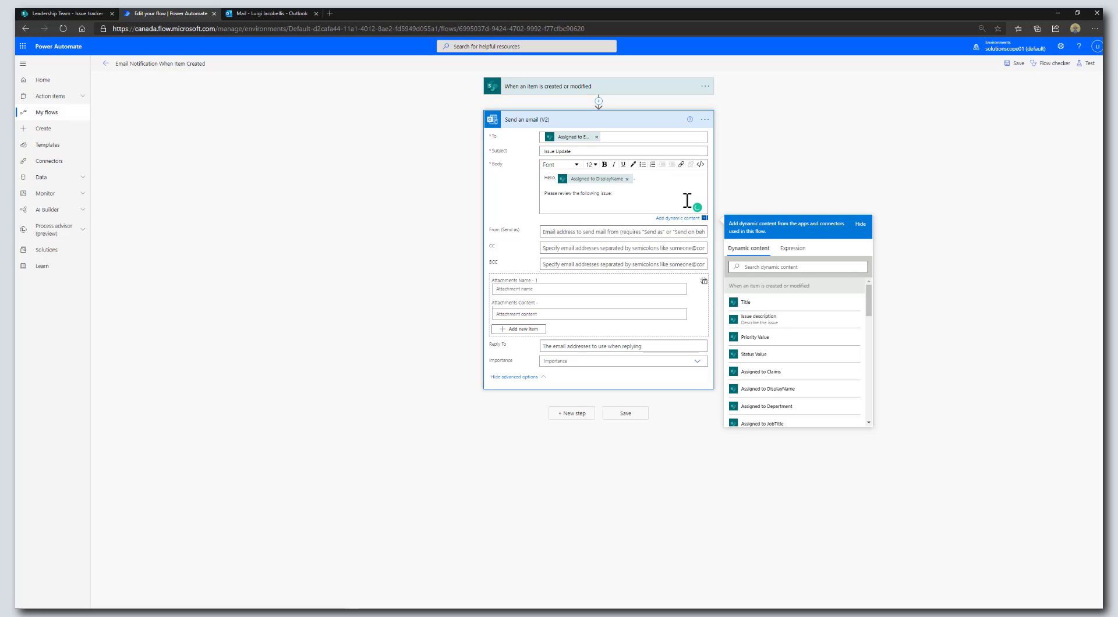
click(806, 325)
key(Return)
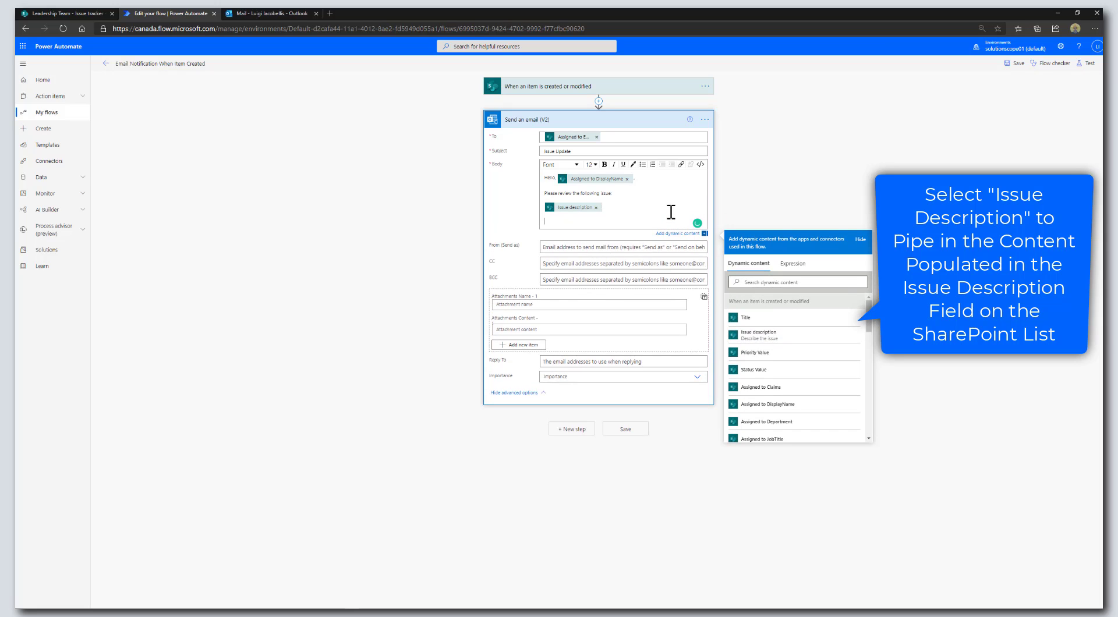
text(Thank you)
scroll(813, 361, down, 1)
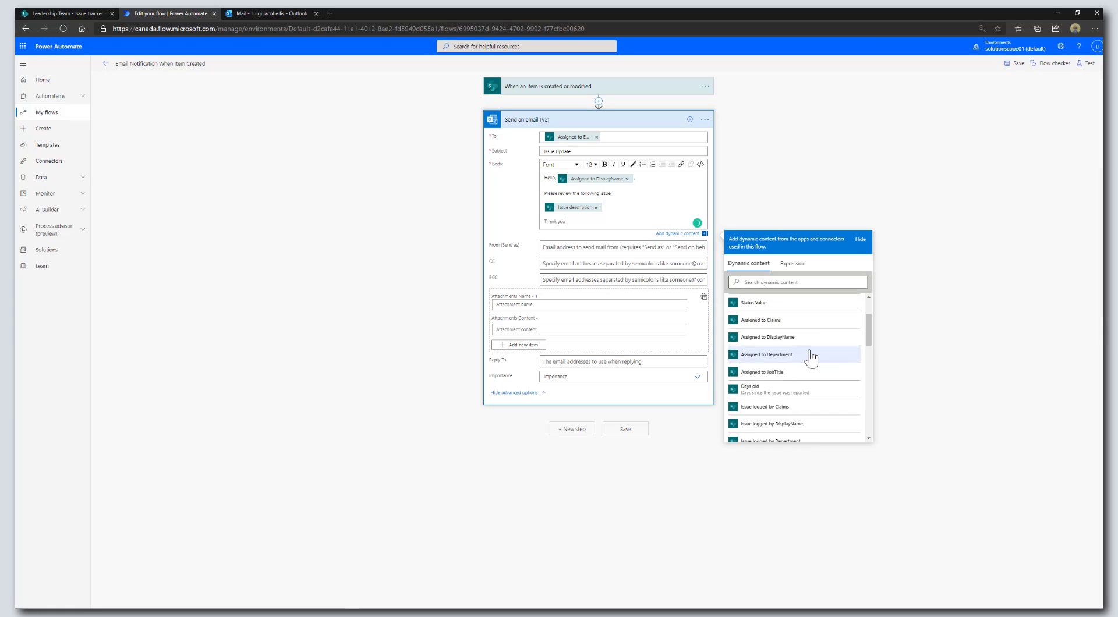
drag(871, 327, 873, 398)
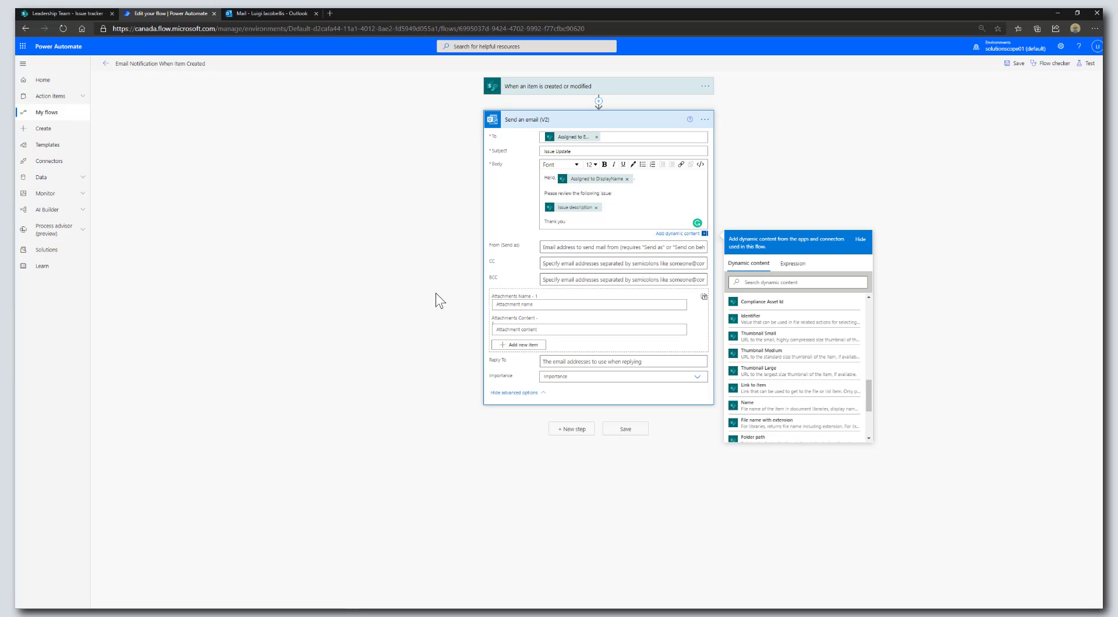
Save the 'Email Notification When Item Created' flow
click(617, 431)
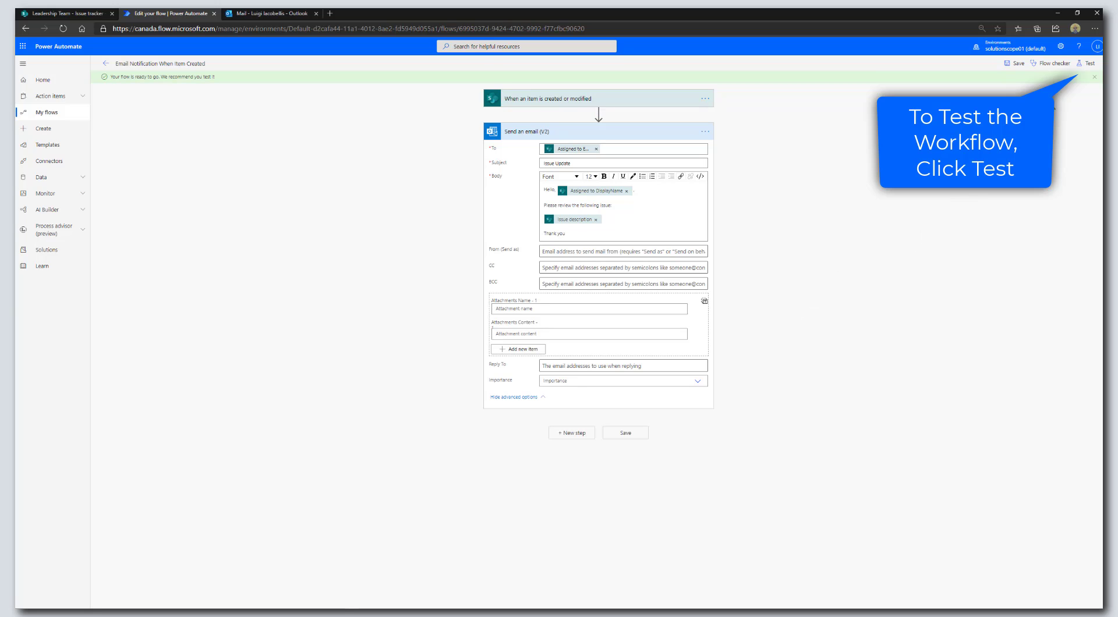
Run a manual test of the flow so it waits for the SharePoint trigger
click(1086, 64)
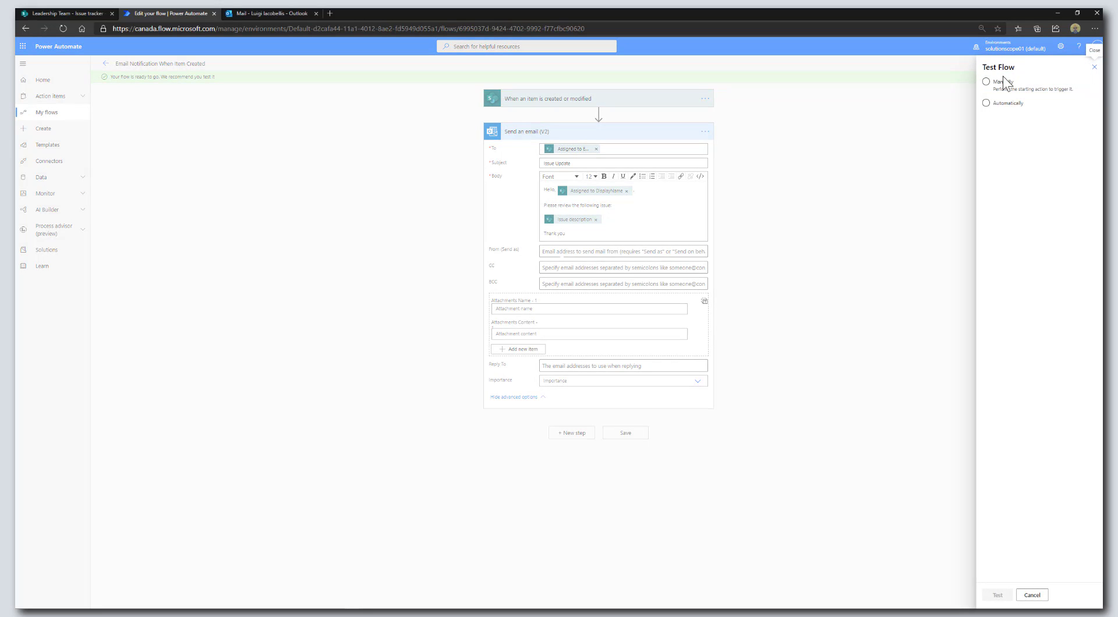
click(1003, 81)
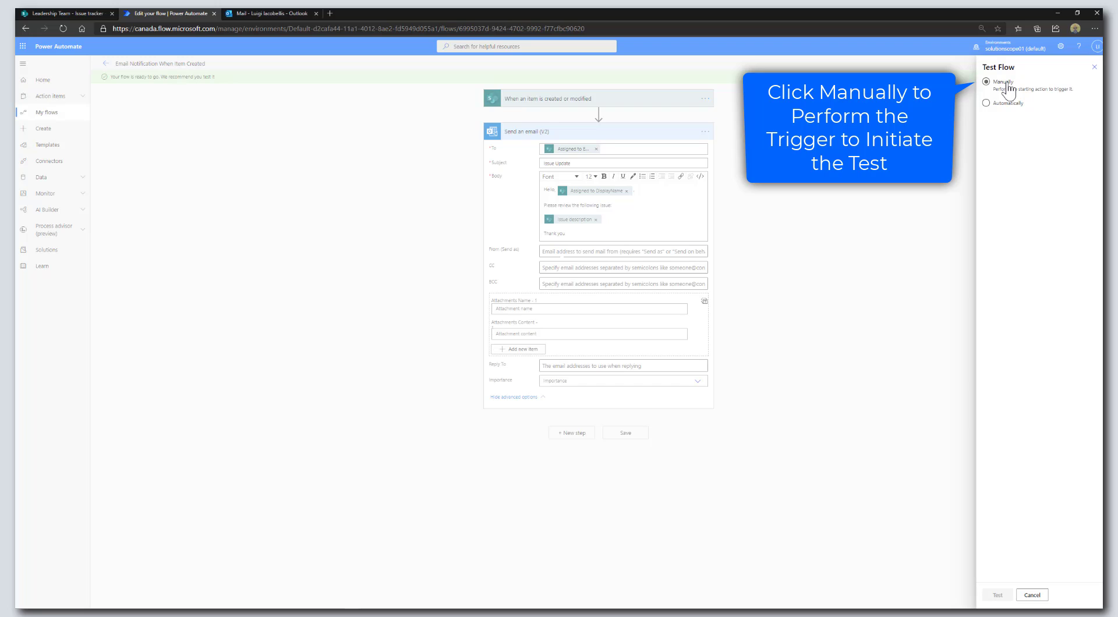
click(1008, 91)
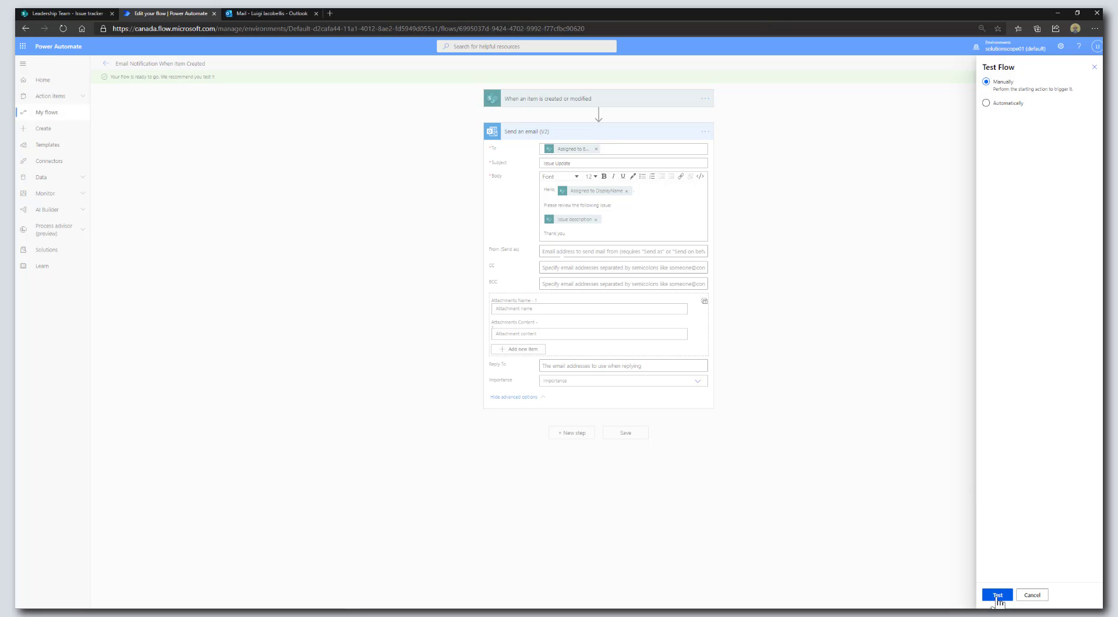
click(997, 597)
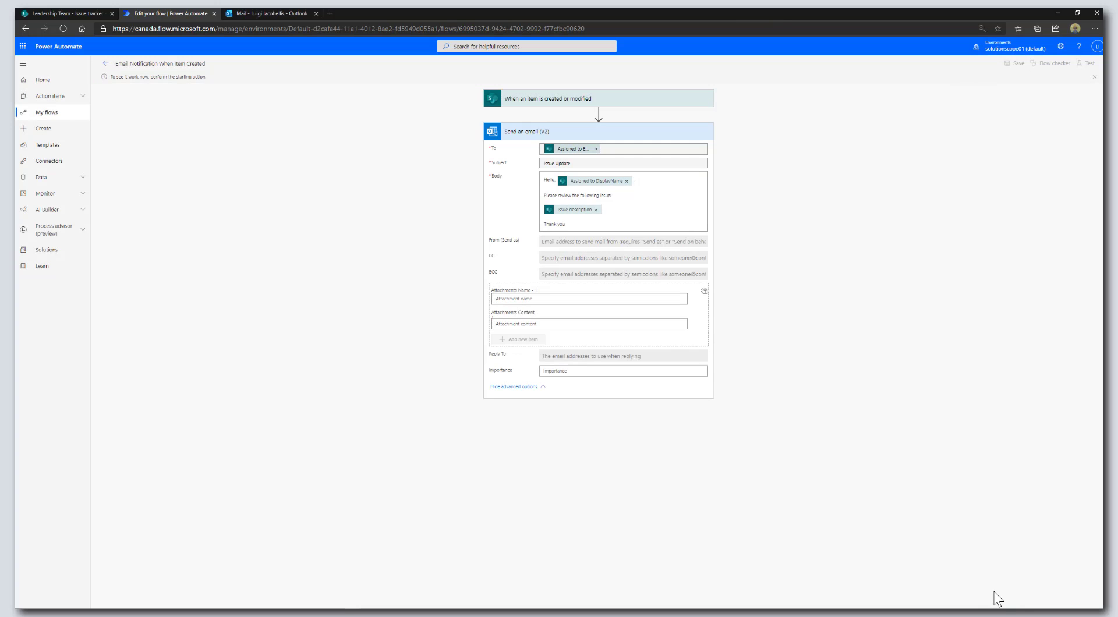
Change the Issue tracker item's Date reported to 9/10/2020, save it, and check the flow run
click(78, 12)
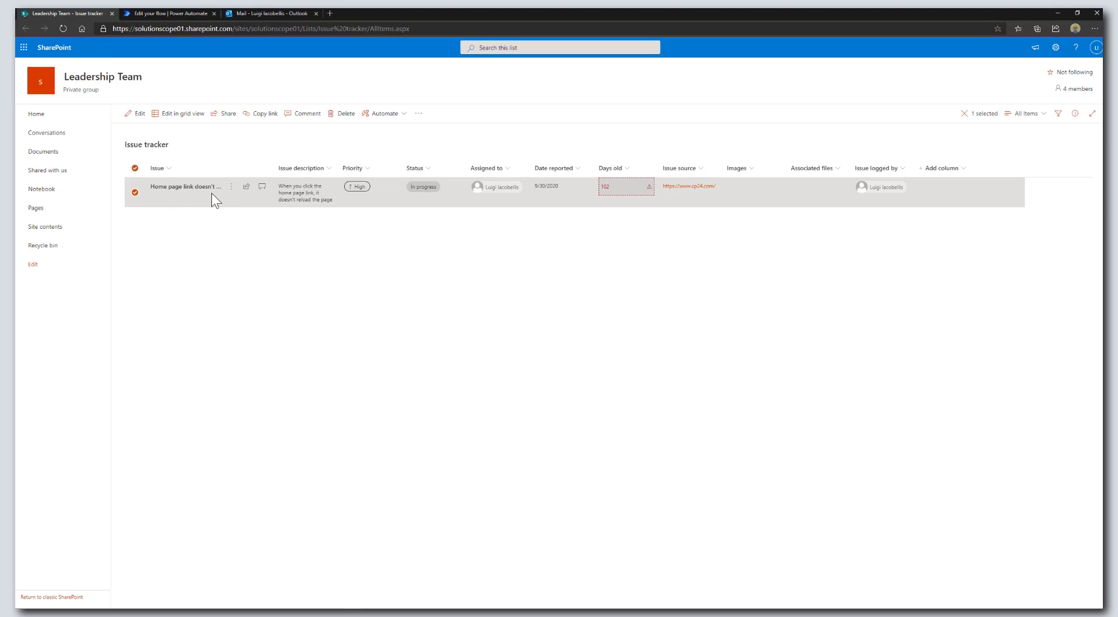
click(132, 116)
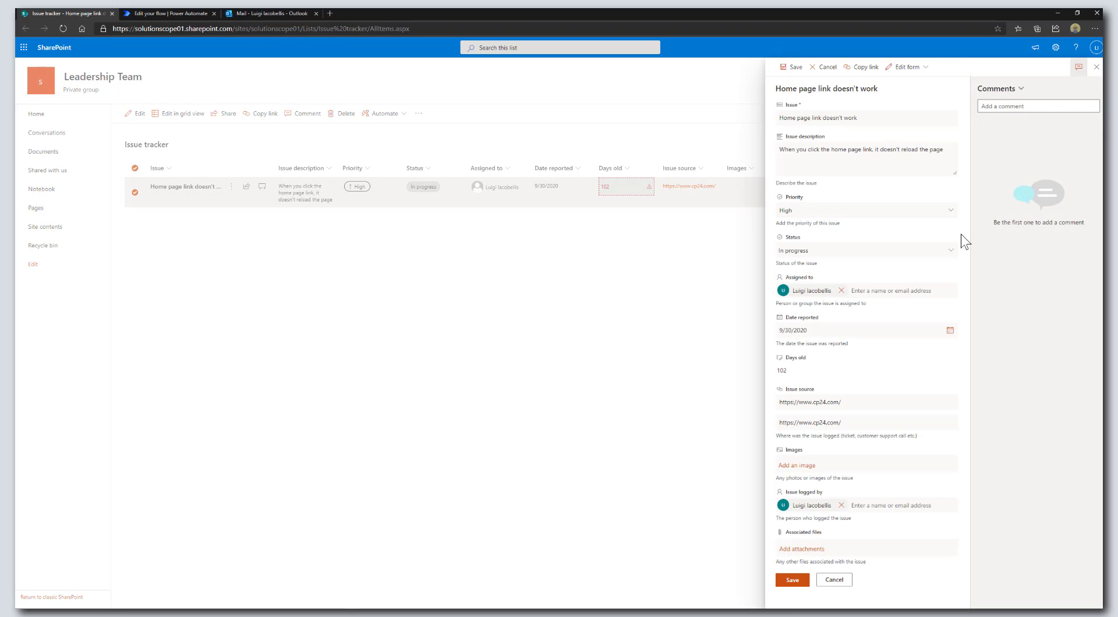
click(950, 331)
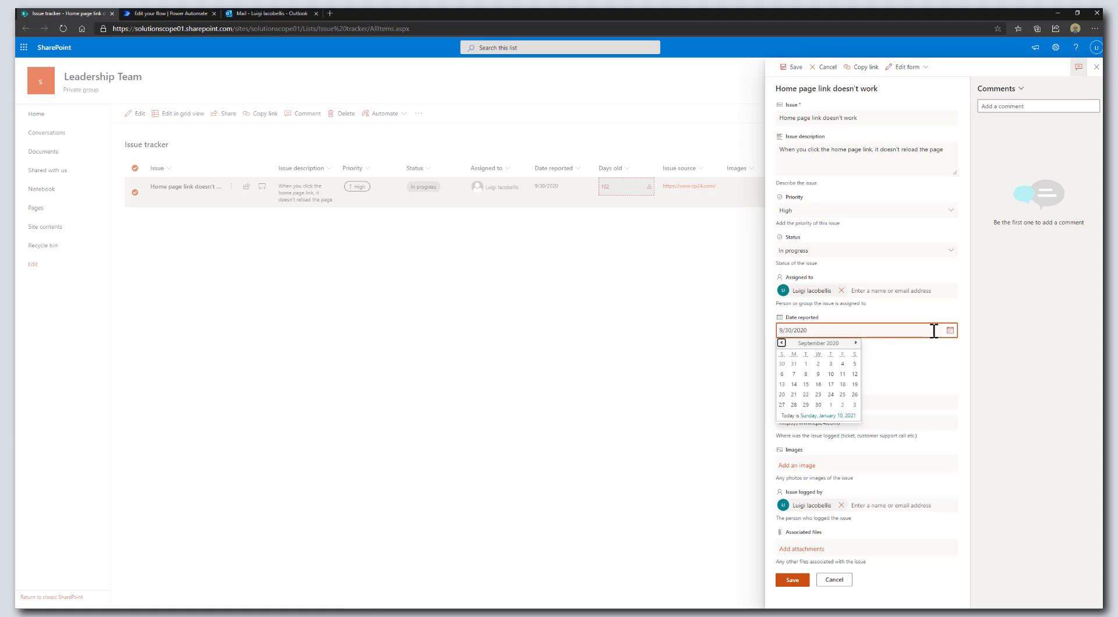
click(831, 375)
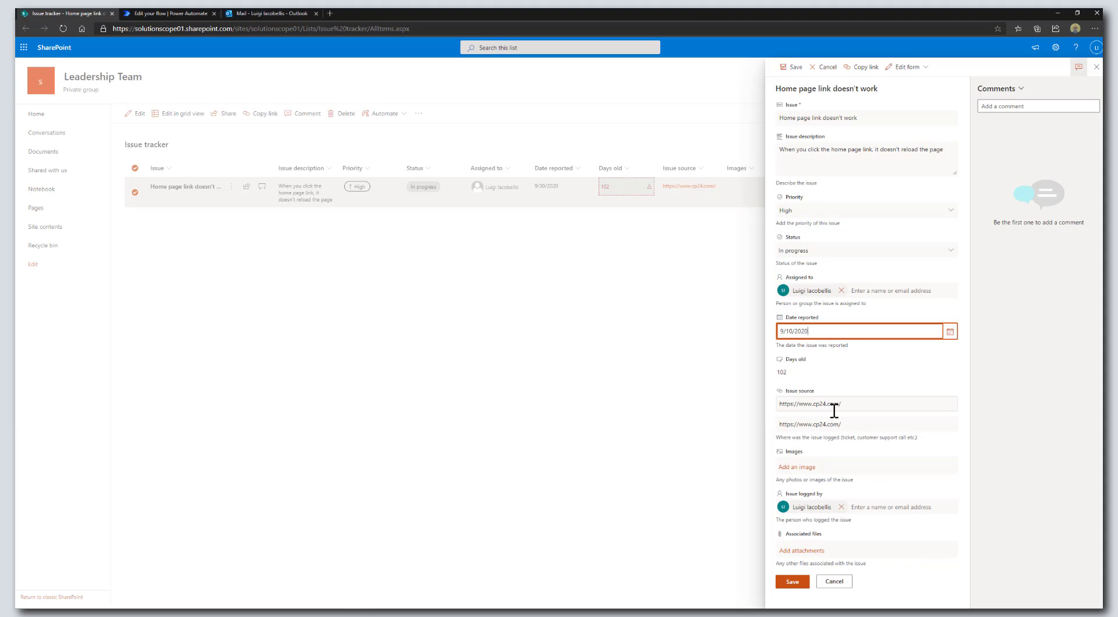
click(785, 583)
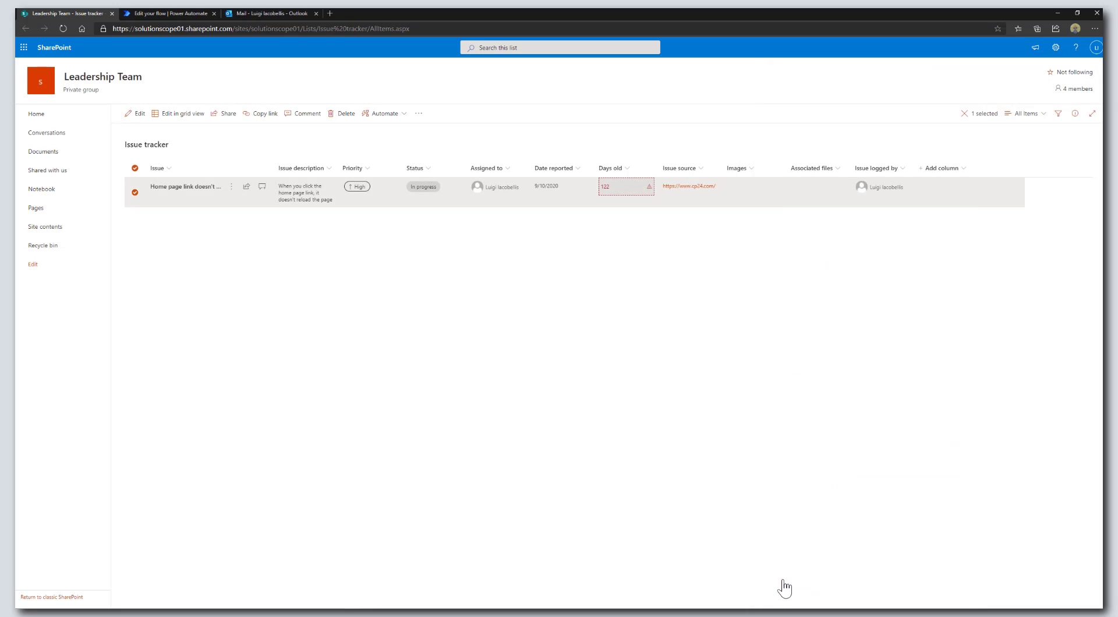
click(187, 10)
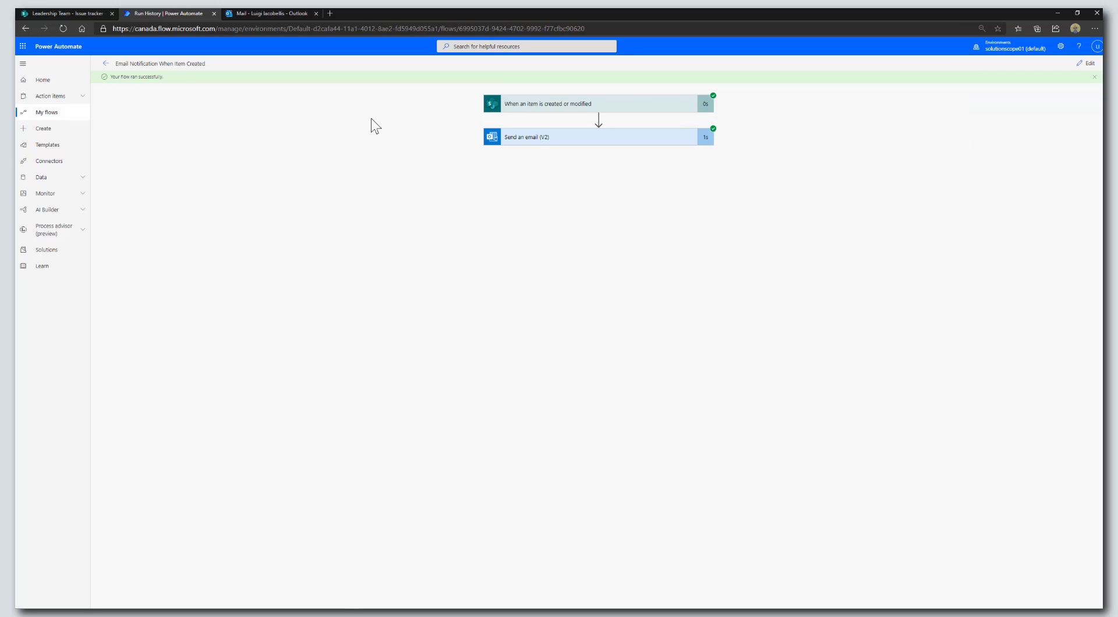
Open the Issue Update email in Outlook and highlight its issue description line
click(255, 16)
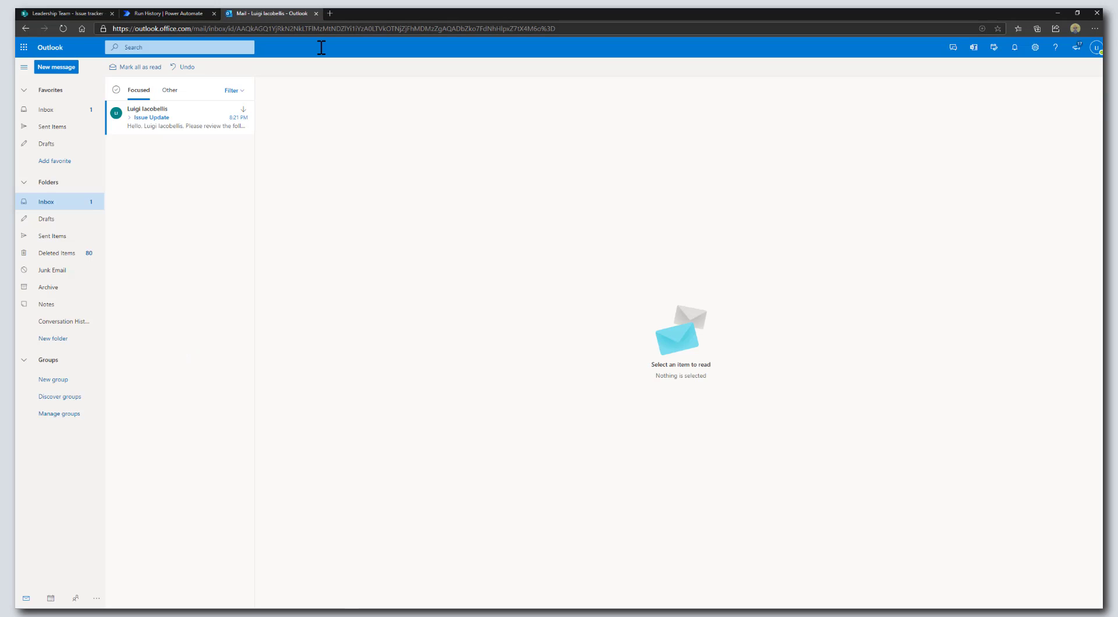
click(161, 116)
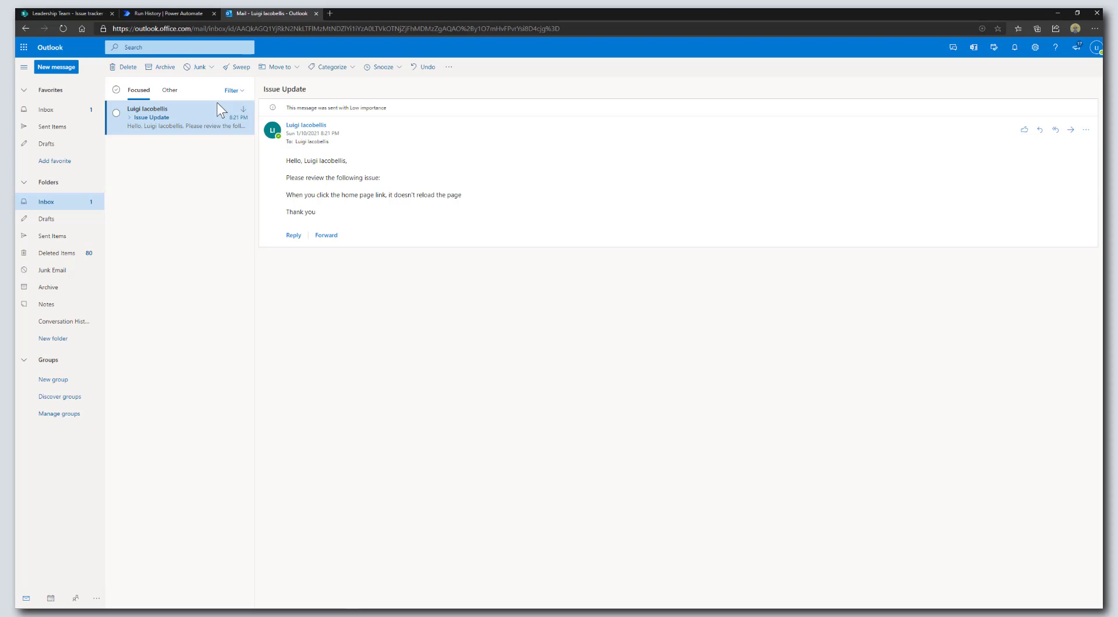
click(51, 13)
click(418, 258)
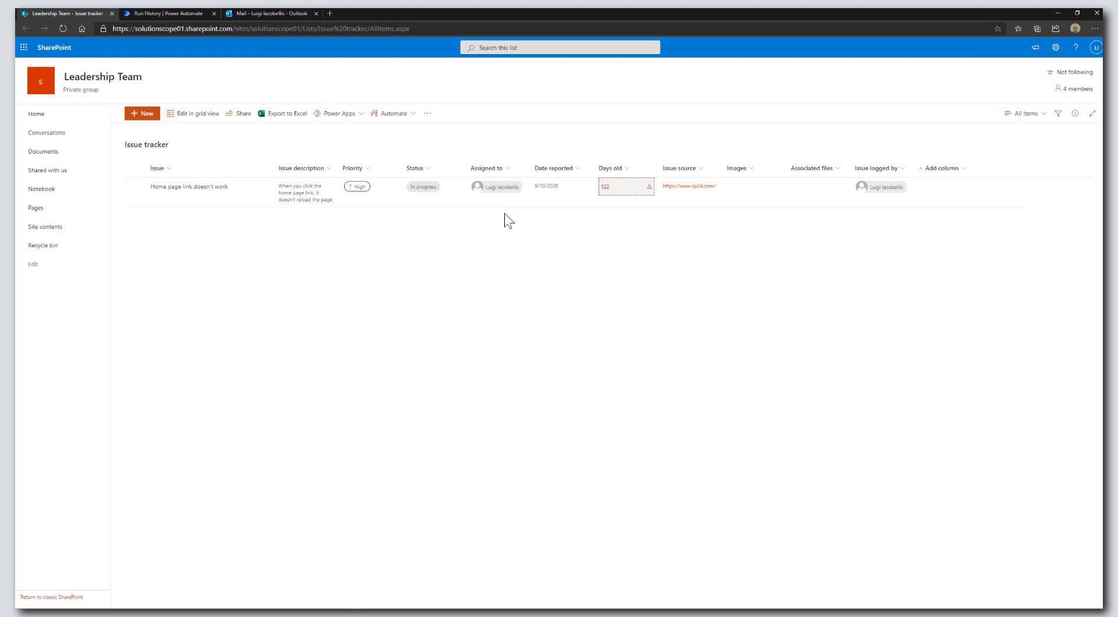
click(256, 13)
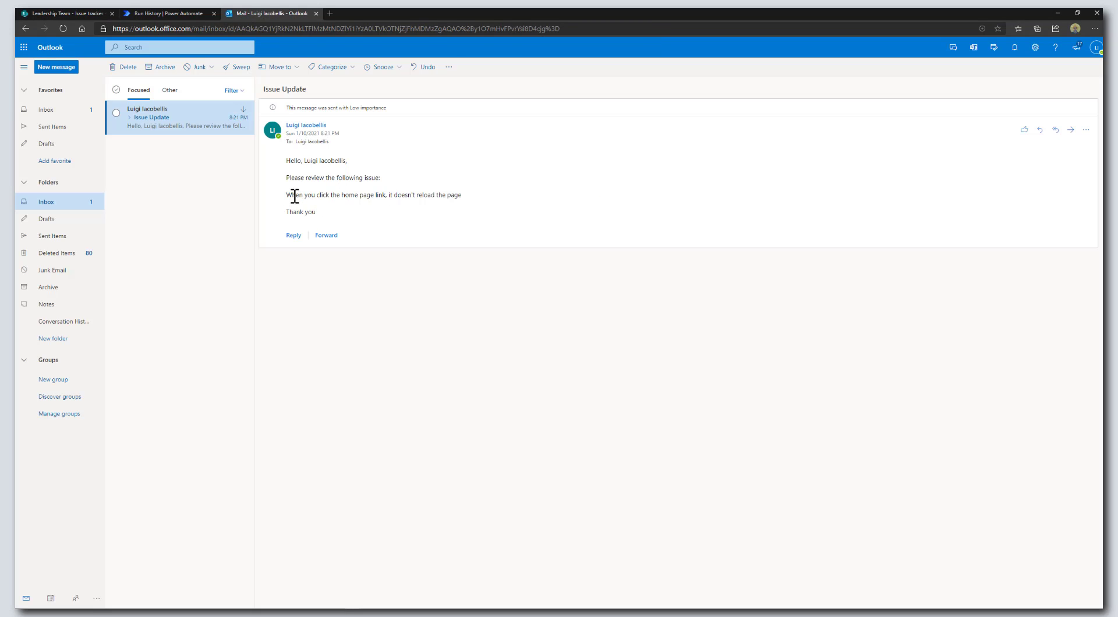
drag(289, 198, 467, 200)
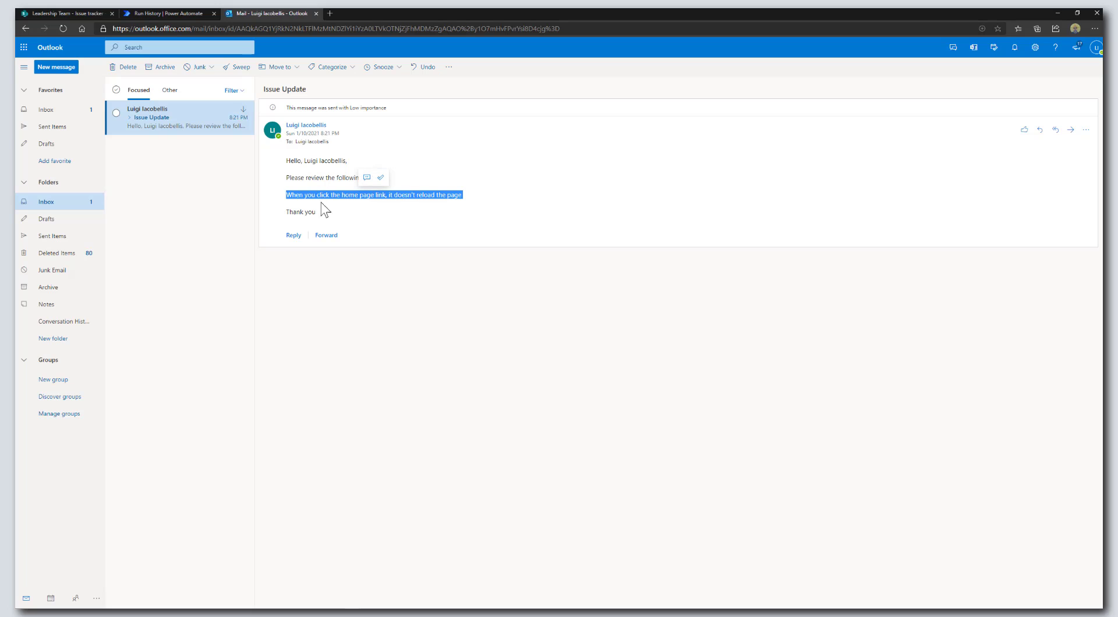